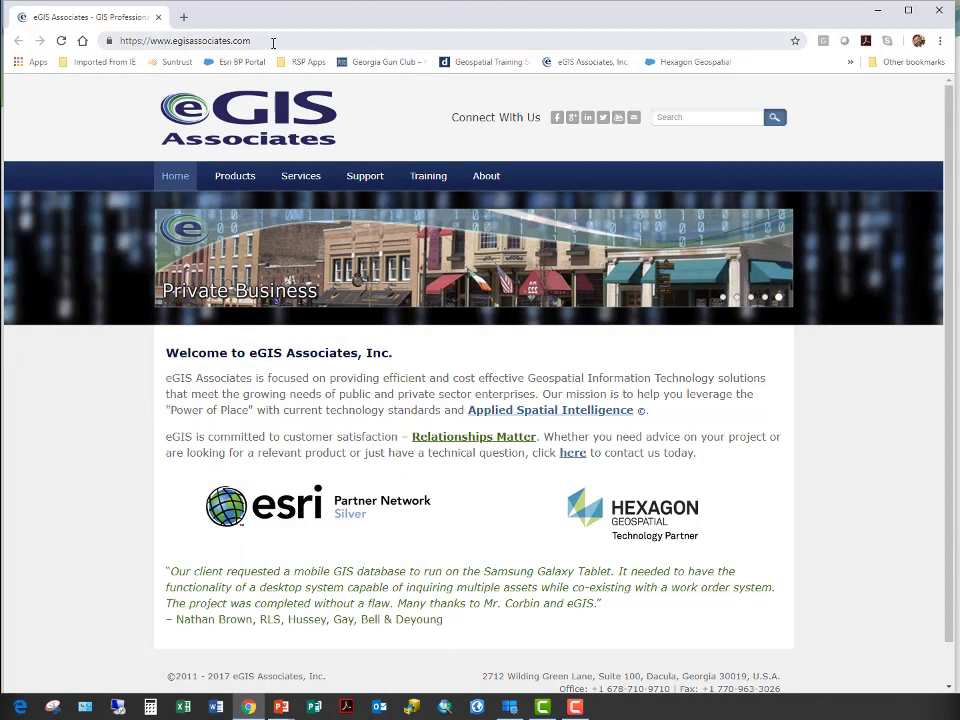
Select the eGIS Associates web address in the Chrome address bar.
drag(272, 40, 84, 45)
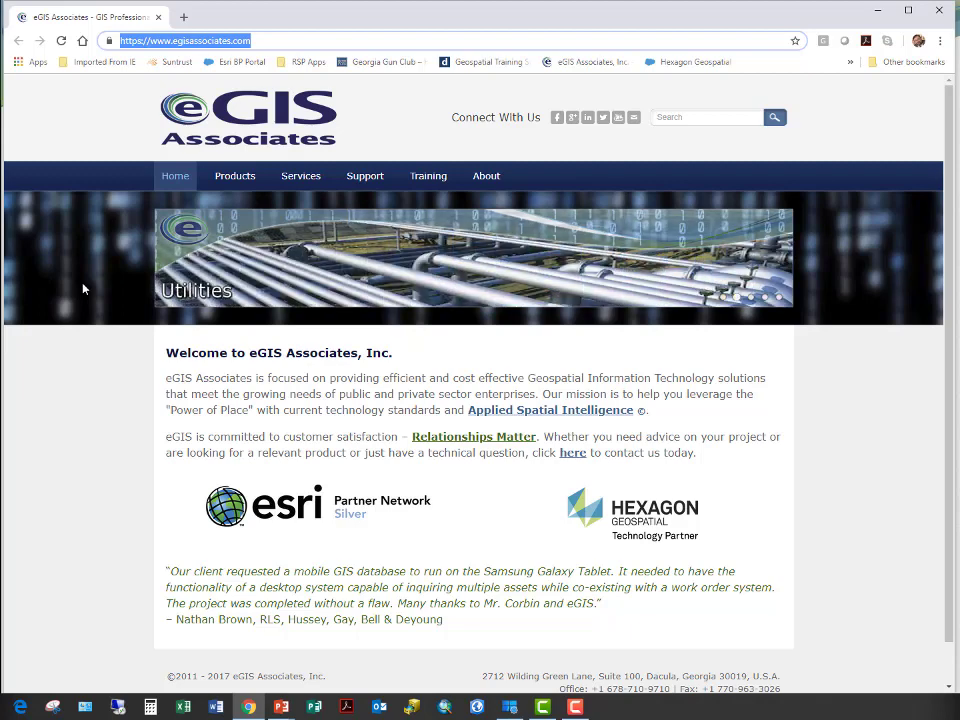
text(www.)
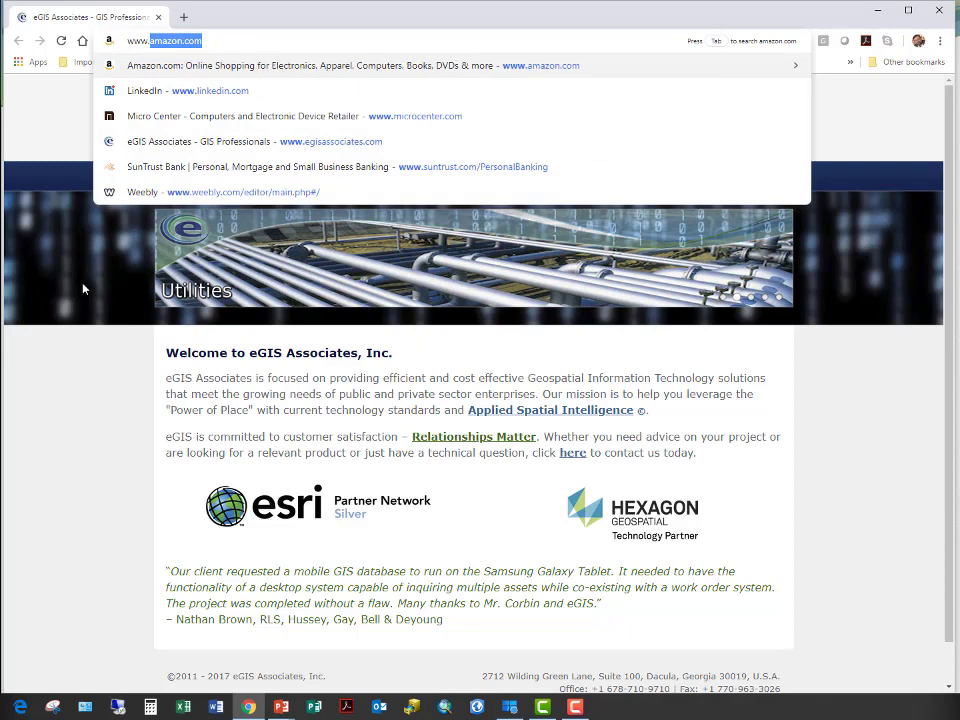
text(arcgis.co)
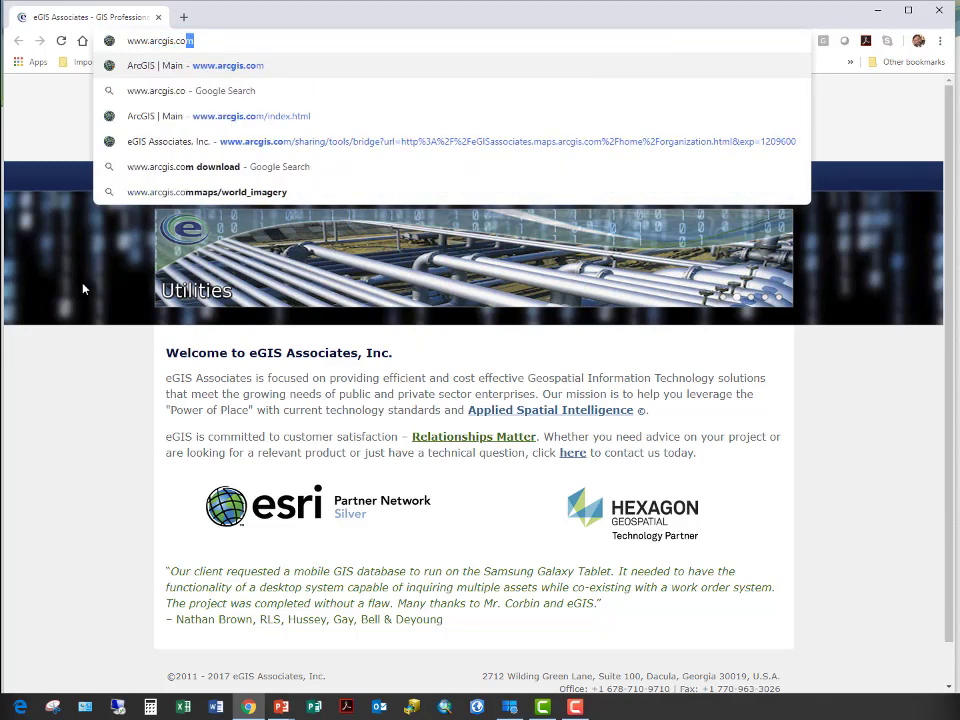
key(Return)
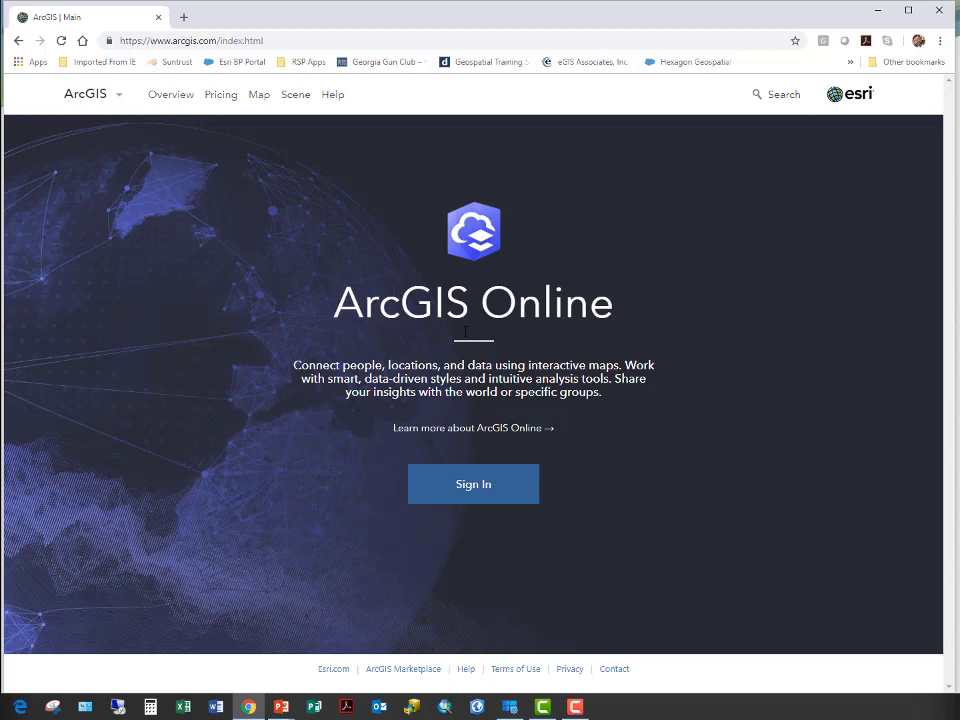
click(481, 497)
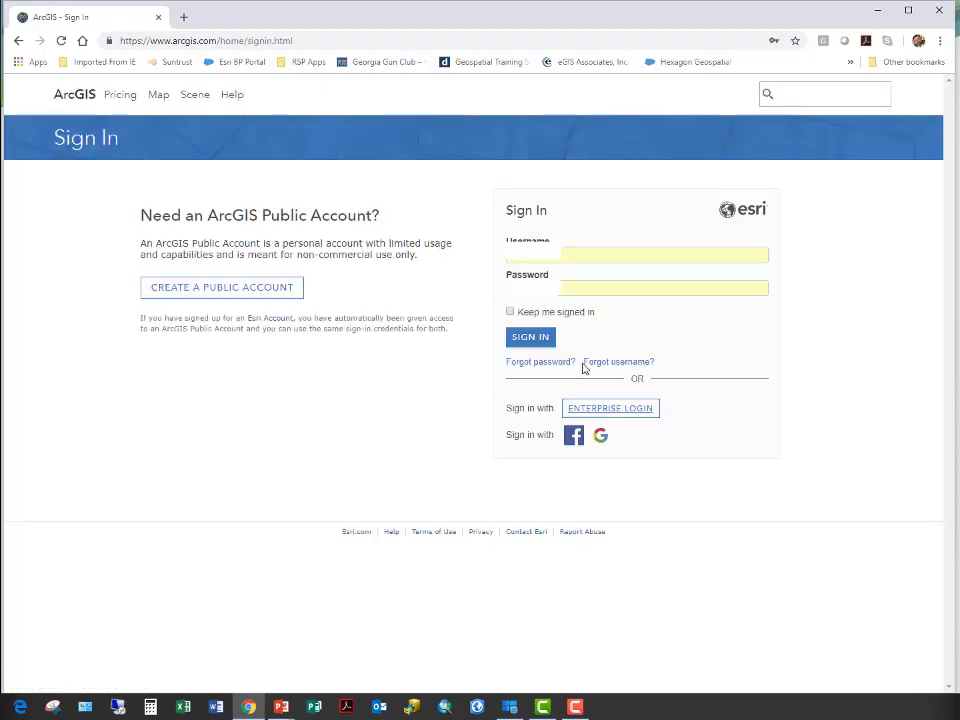
click(531, 336)
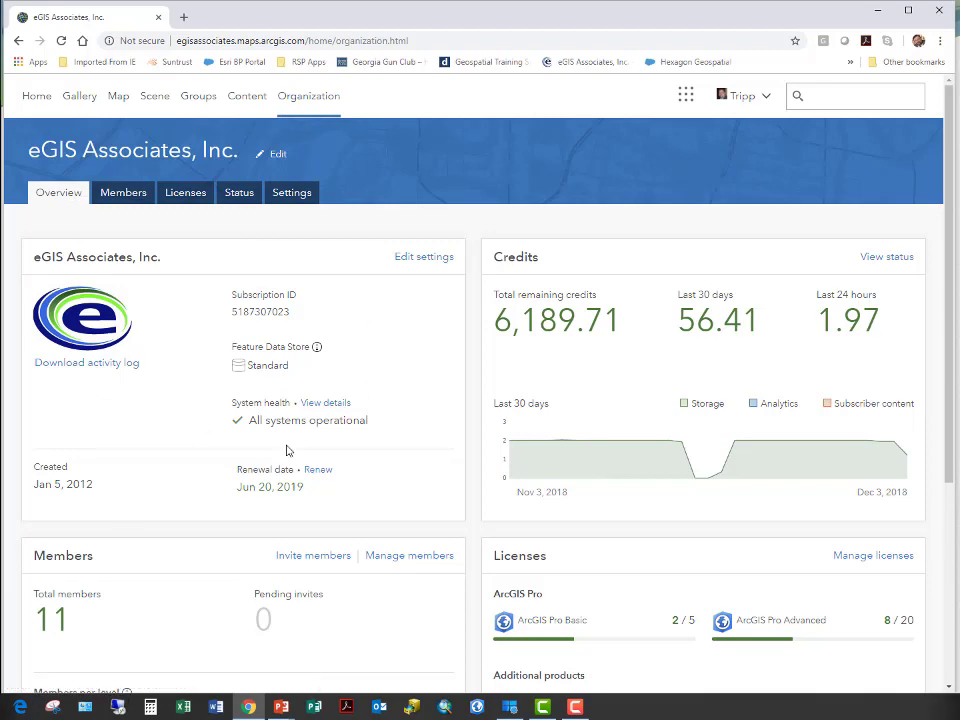
scroll(283, 453, down, 3)
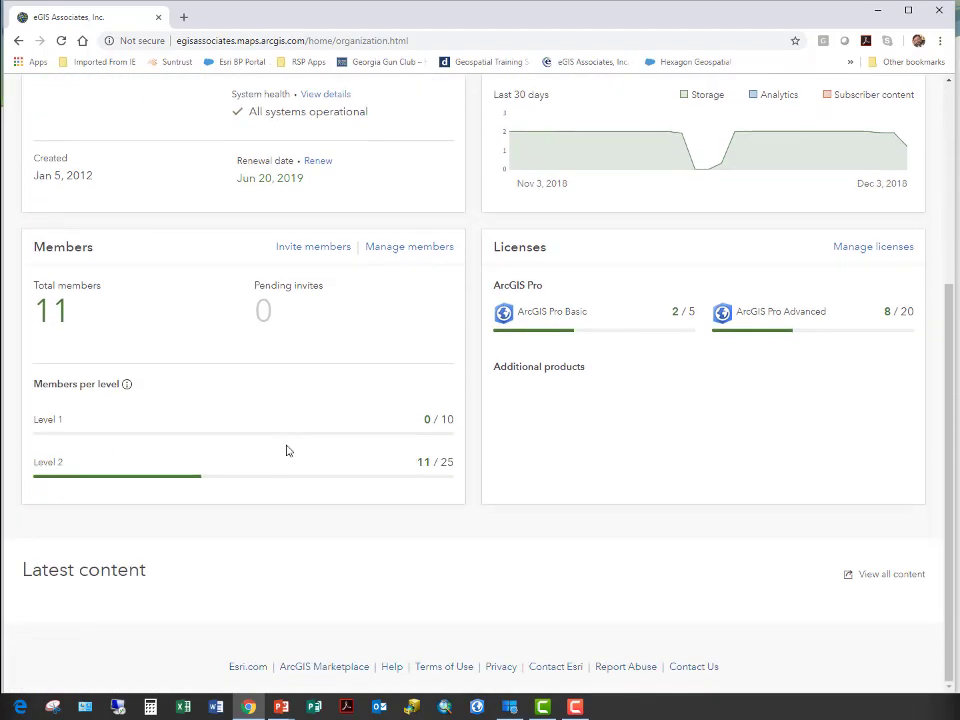
scroll(286, 451, up, 3)
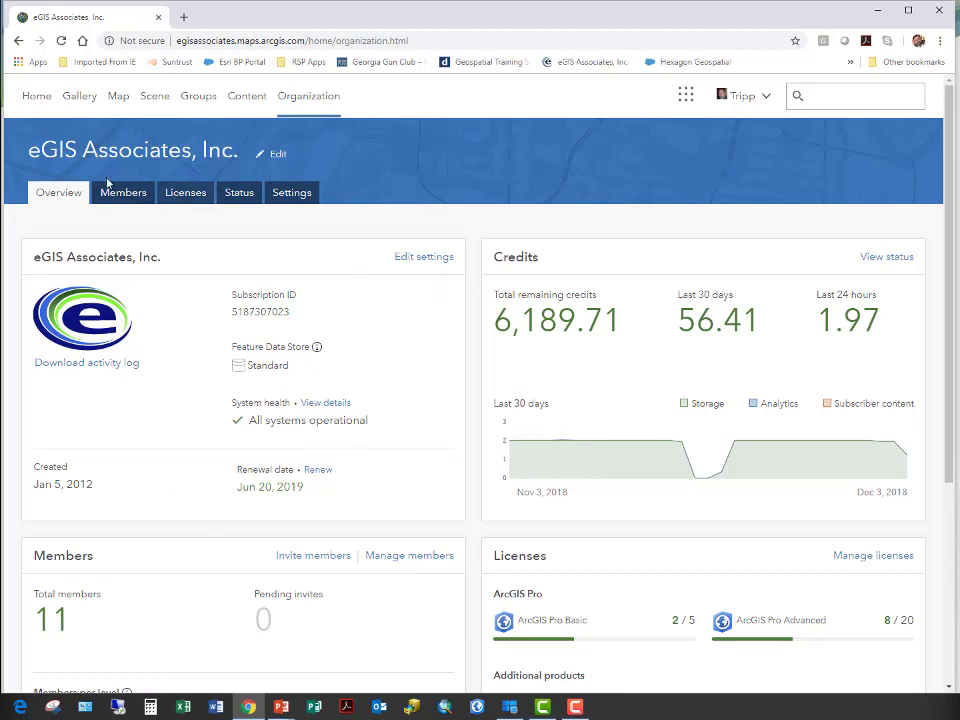
Show the organization's Licenses page and scroll down to the full member list.
click(186, 195)
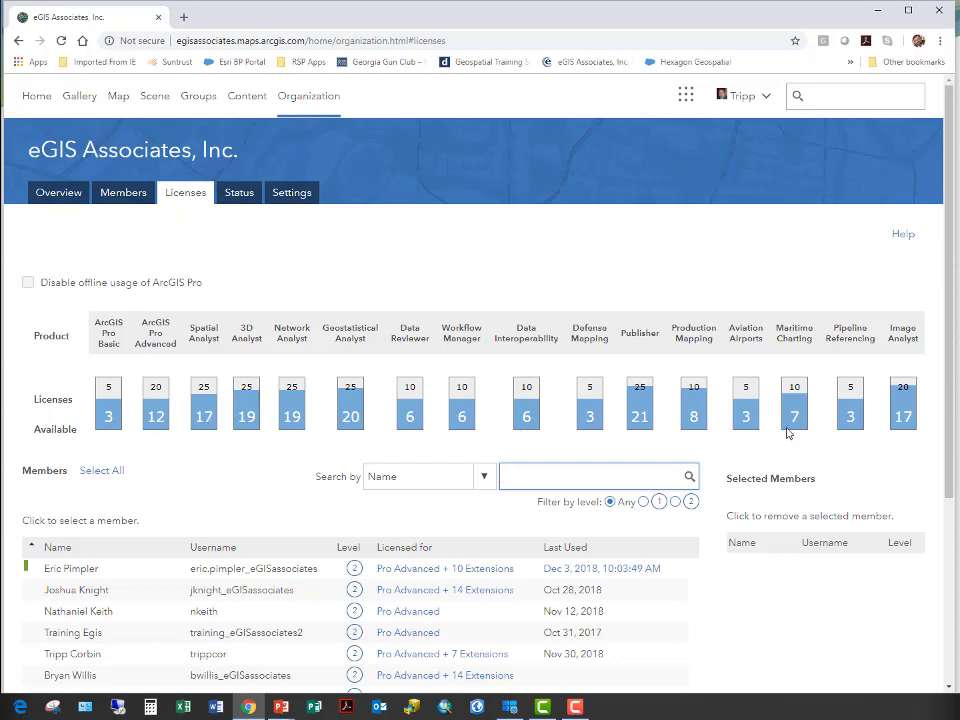
scroll(466, 387, down, 2)
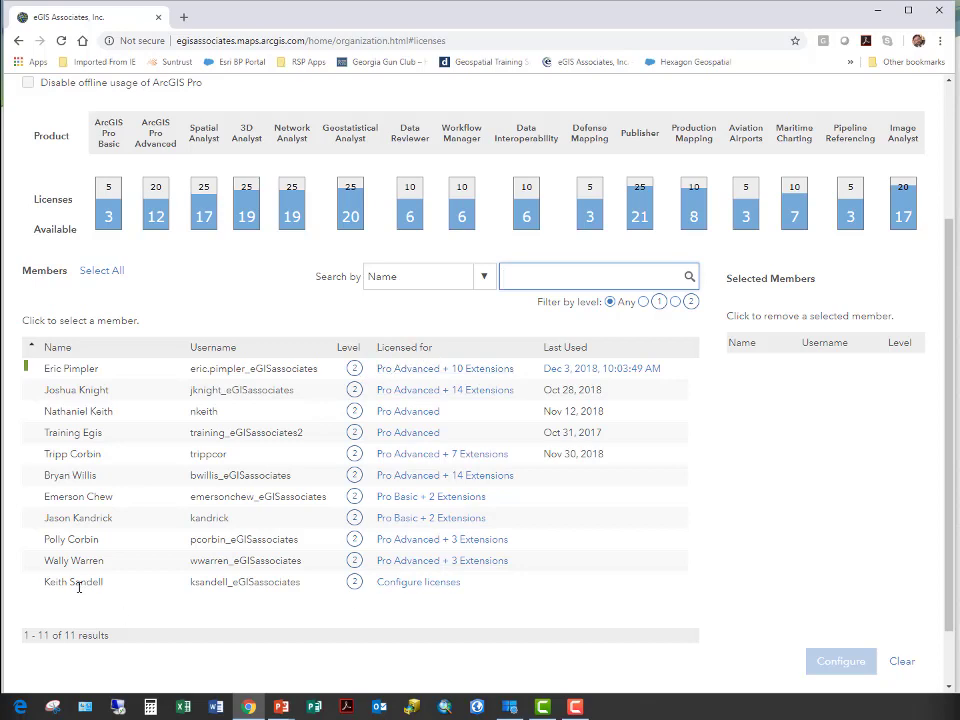
License the unlicensed member for ArcGIS Pro Advanced with Spatial Analyst and 3D Analyst.
click(418, 583)
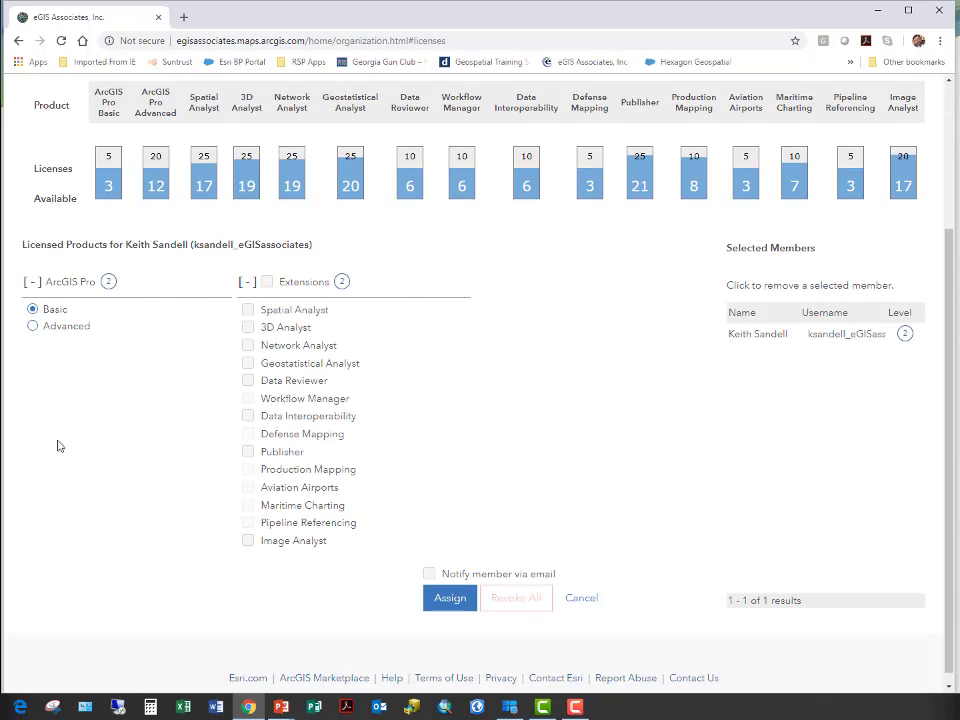
click(33, 328)
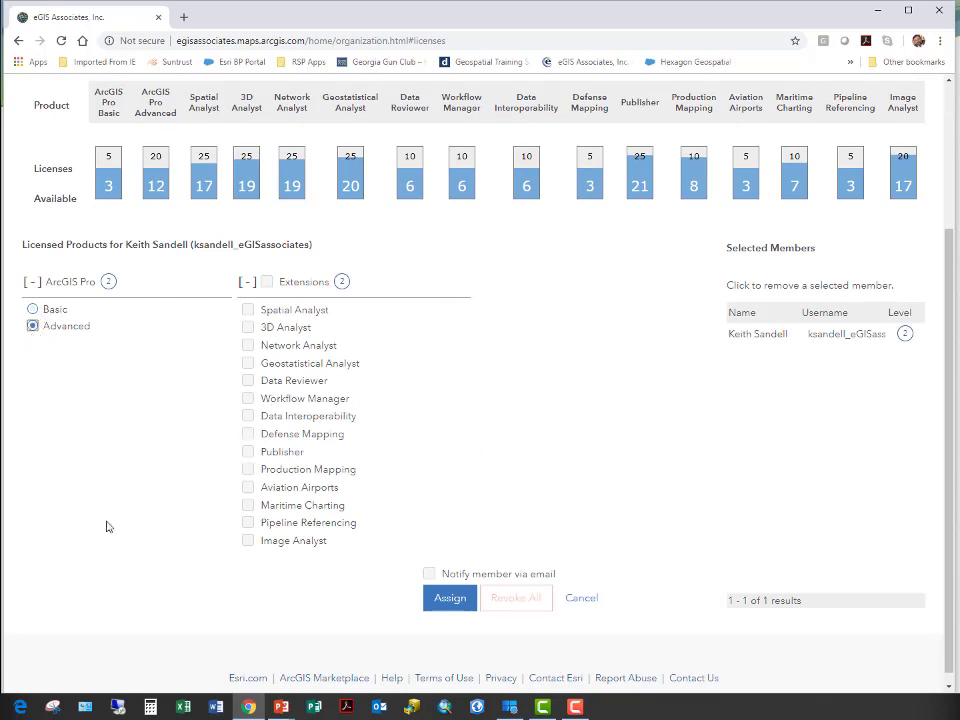
click(248, 311)
click(248, 330)
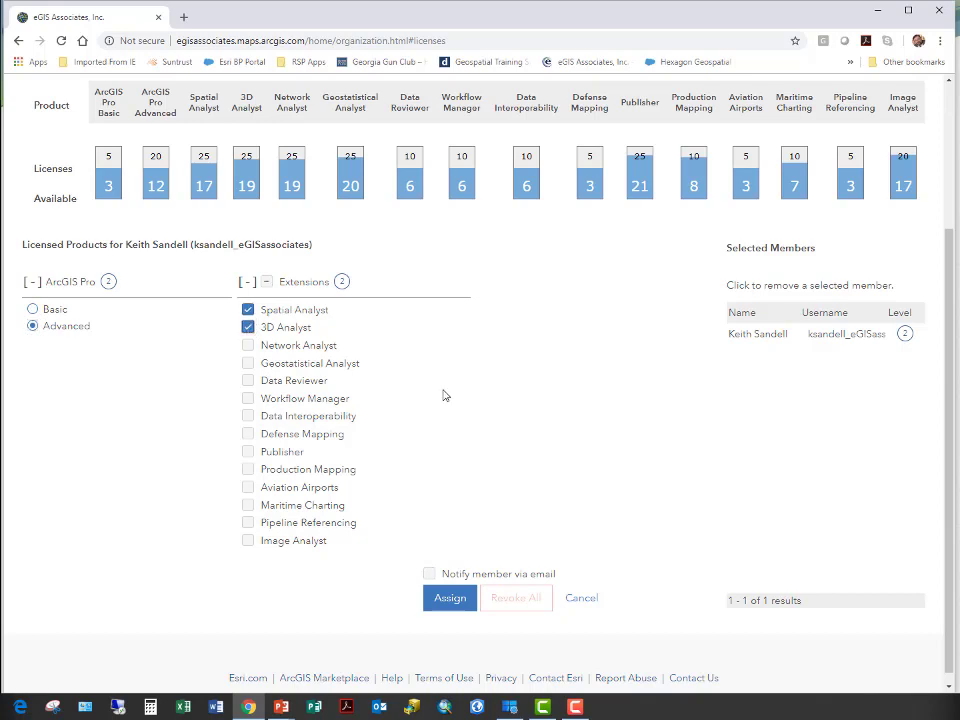
click(449, 598)
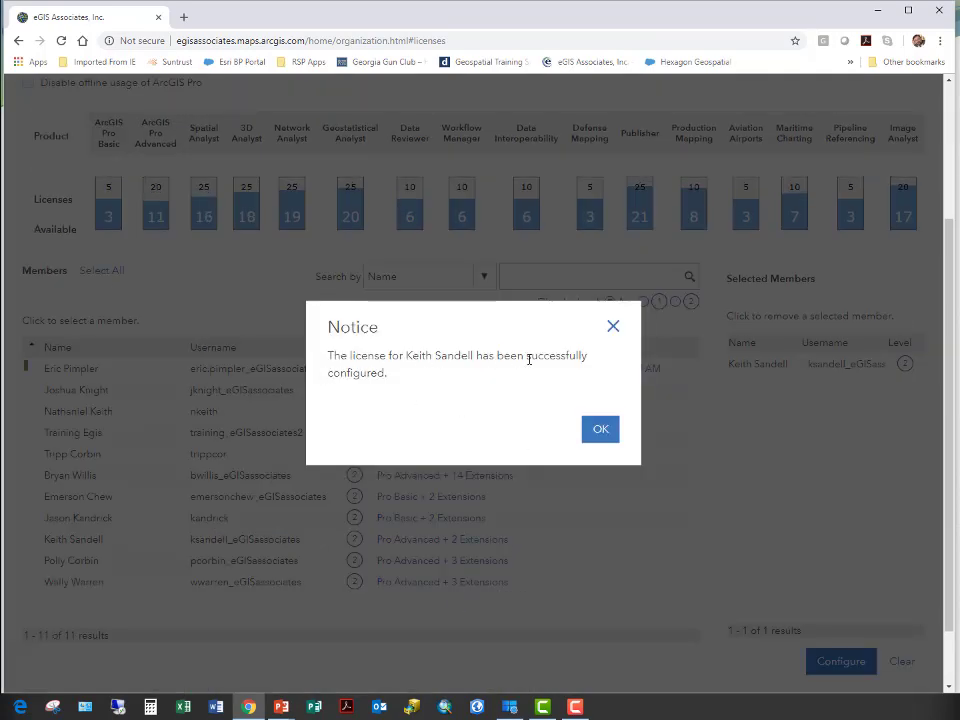
click(611, 428)
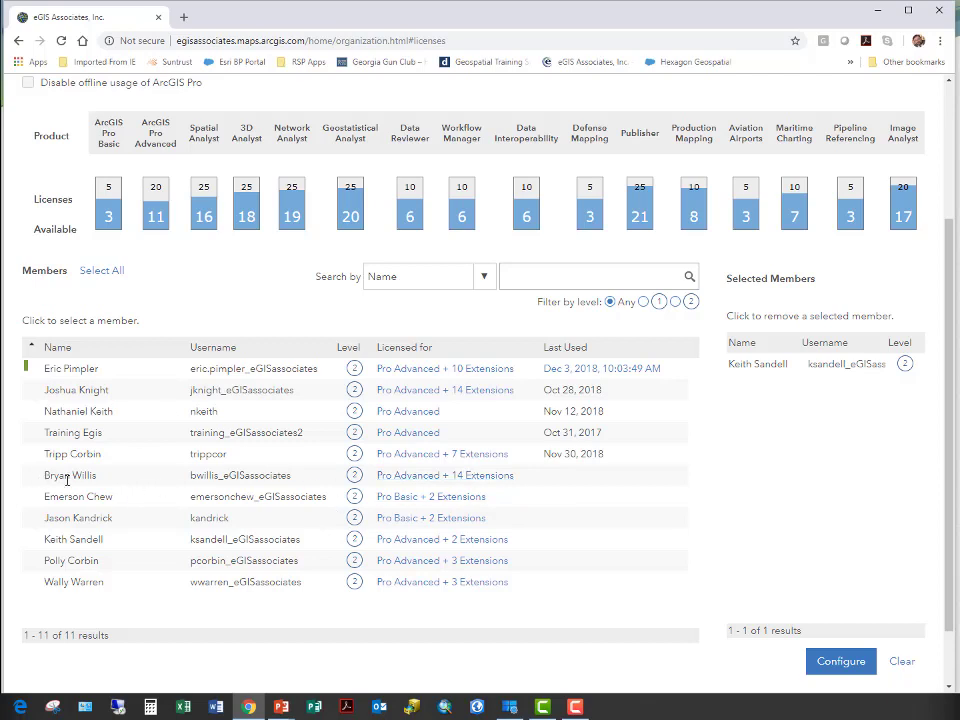
Remove Maritime Charting, Aviation Airports and Production Mapping from the 14-extension member.
click(413, 476)
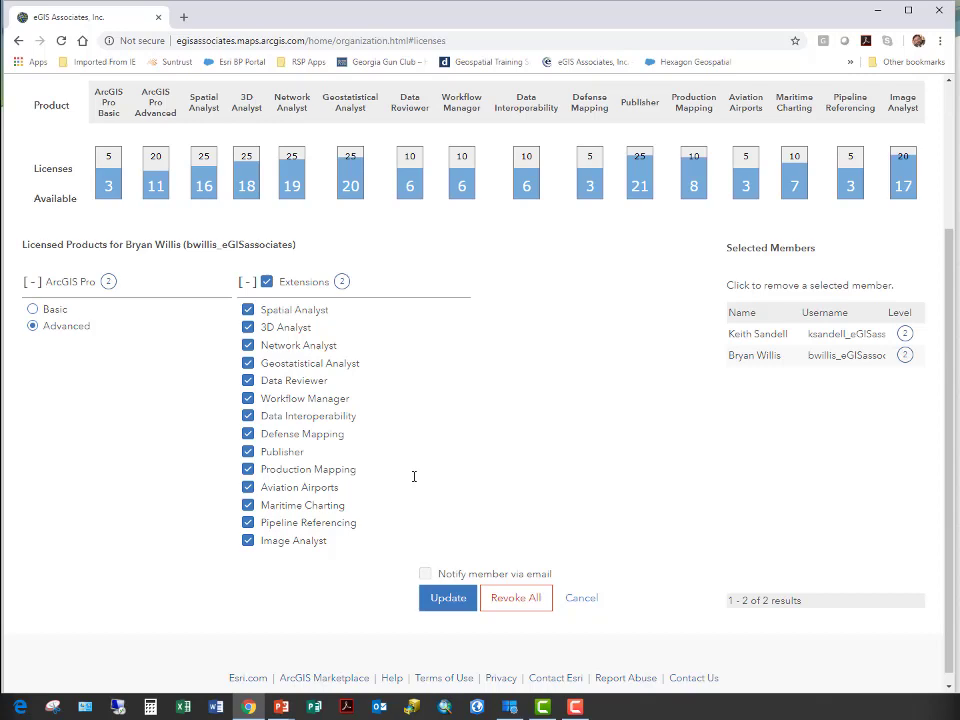
click(248, 505)
click(248, 488)
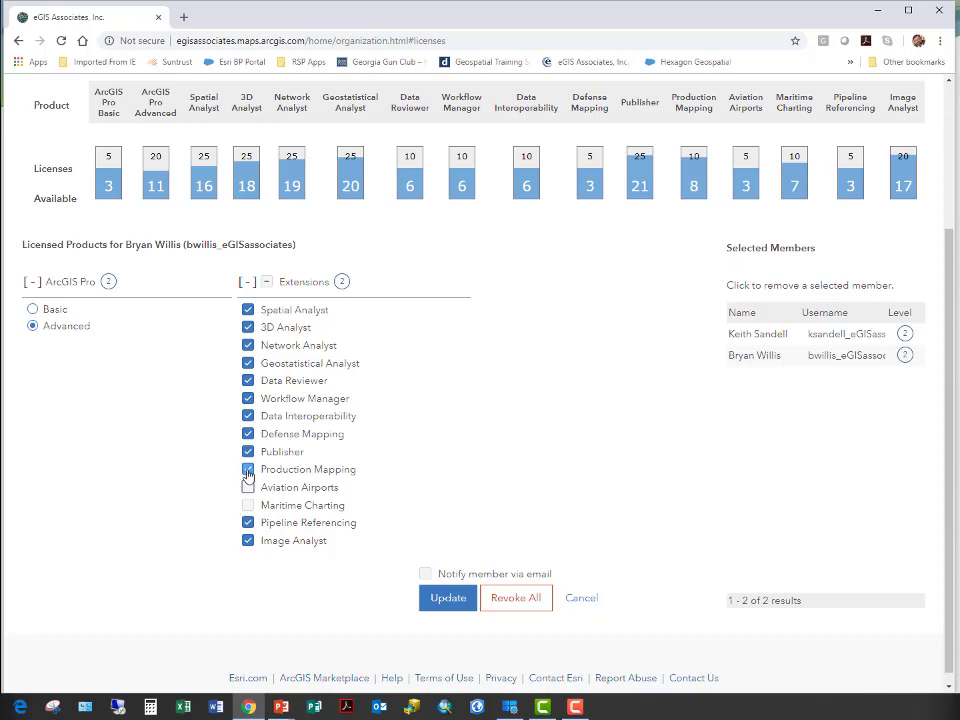
click(248, 470)
click(446, 600)
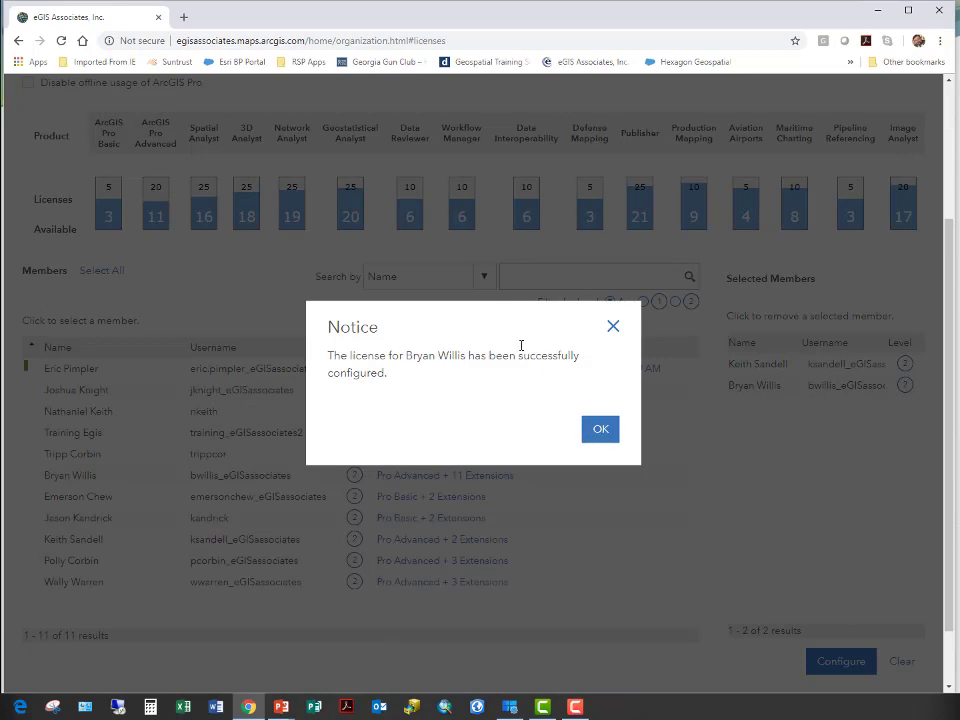
click(599, 431)
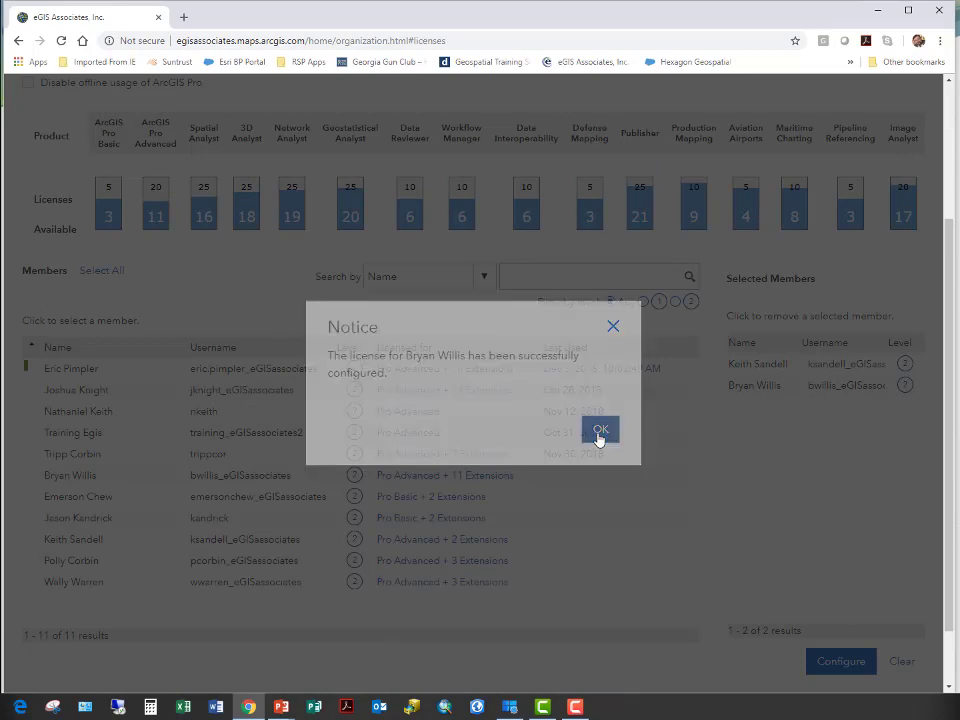
scroll(558, 557, up, 2)
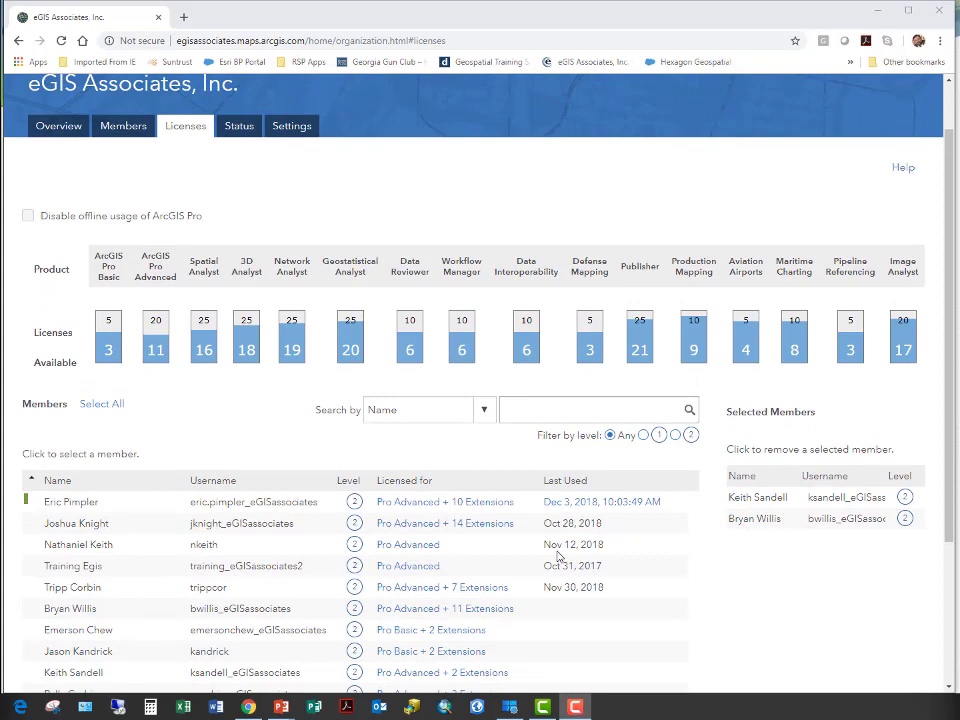
scroll(558, 557, down, 1)
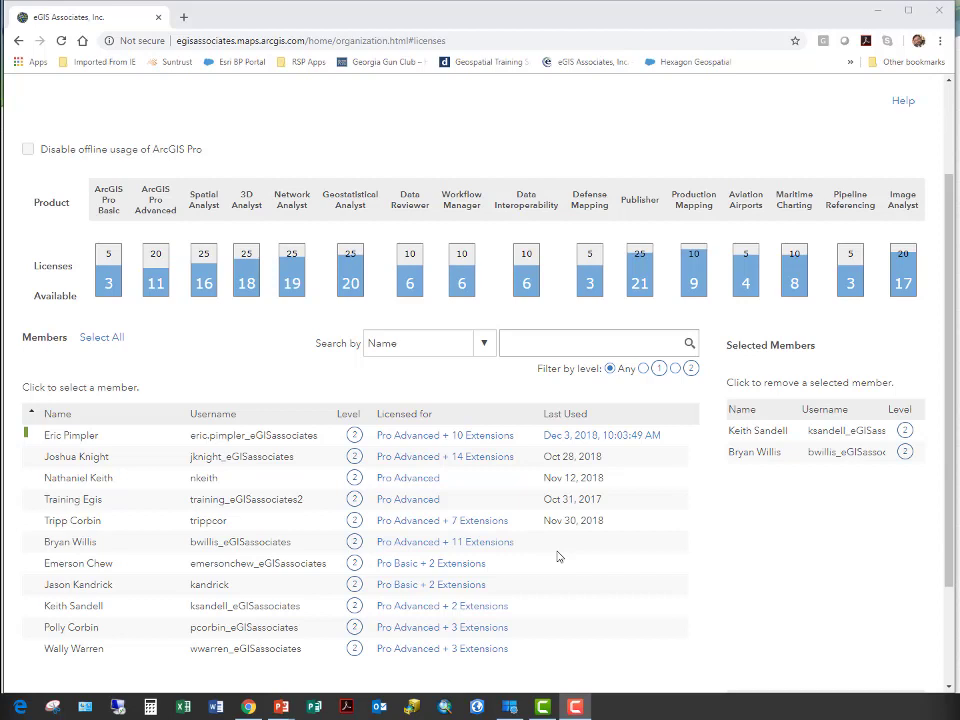
scroll(504, 402, up, 3)
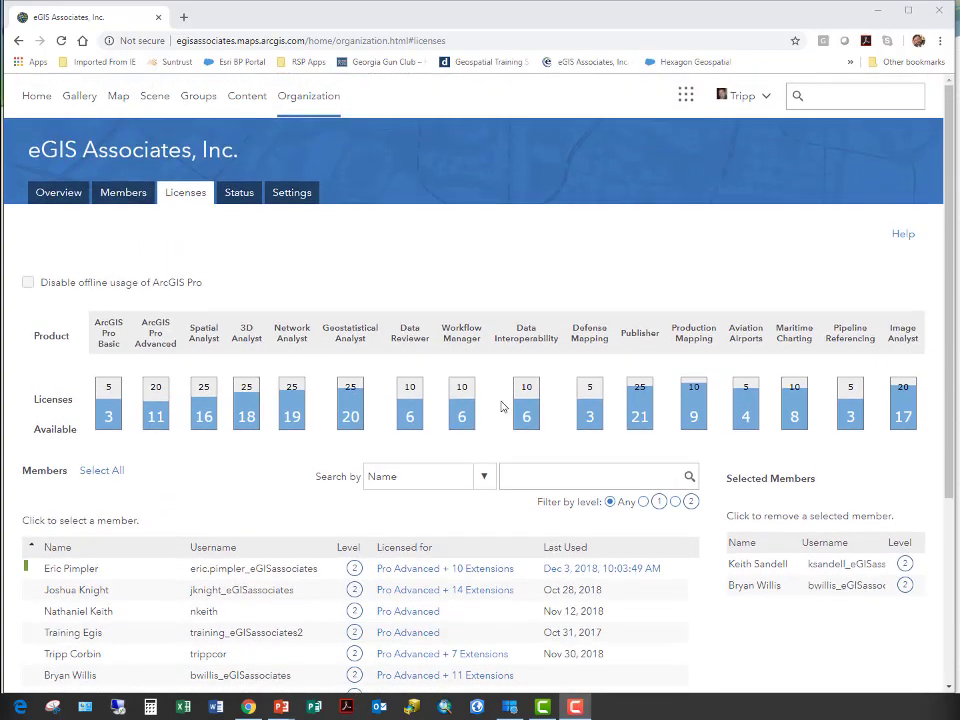
scroll(240, 590, down, 2)
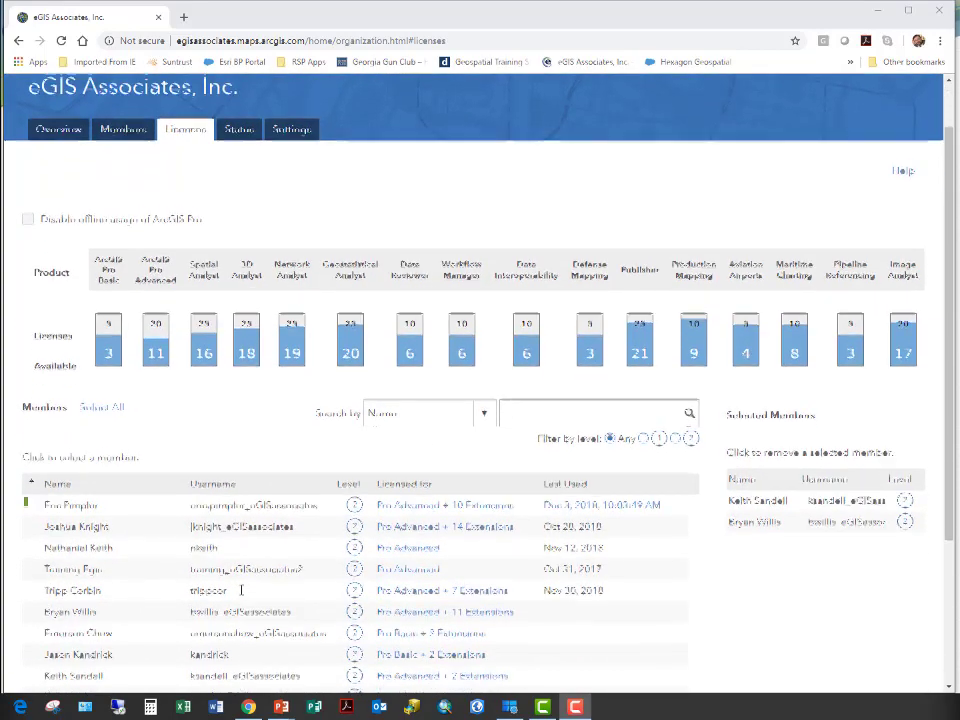
scroll(250, 595, down, 3)
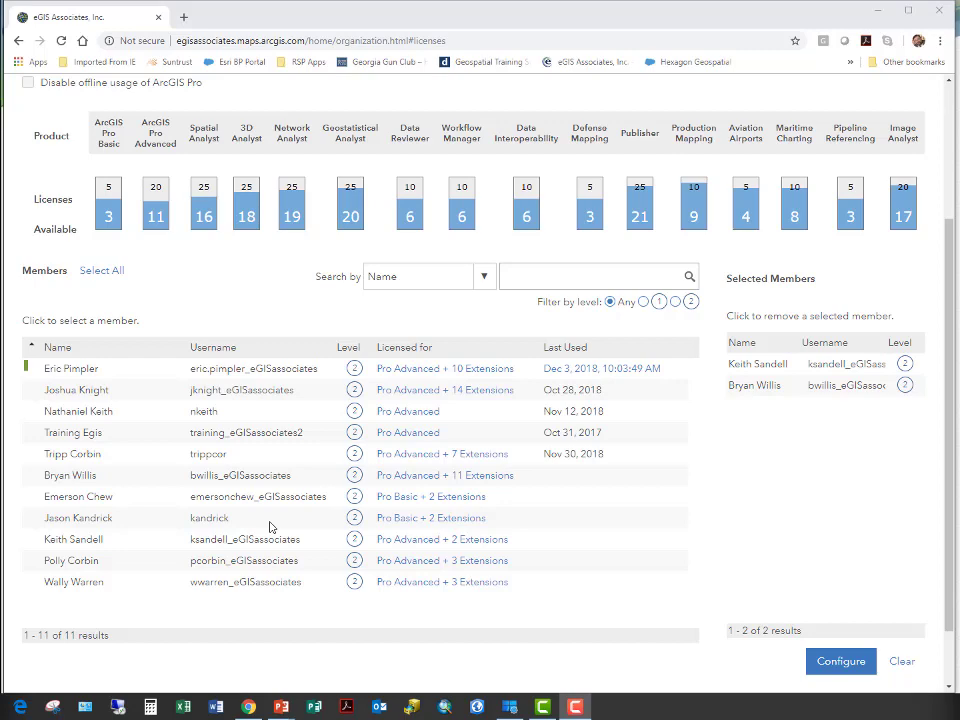
scroll(269, 527, up, 3)
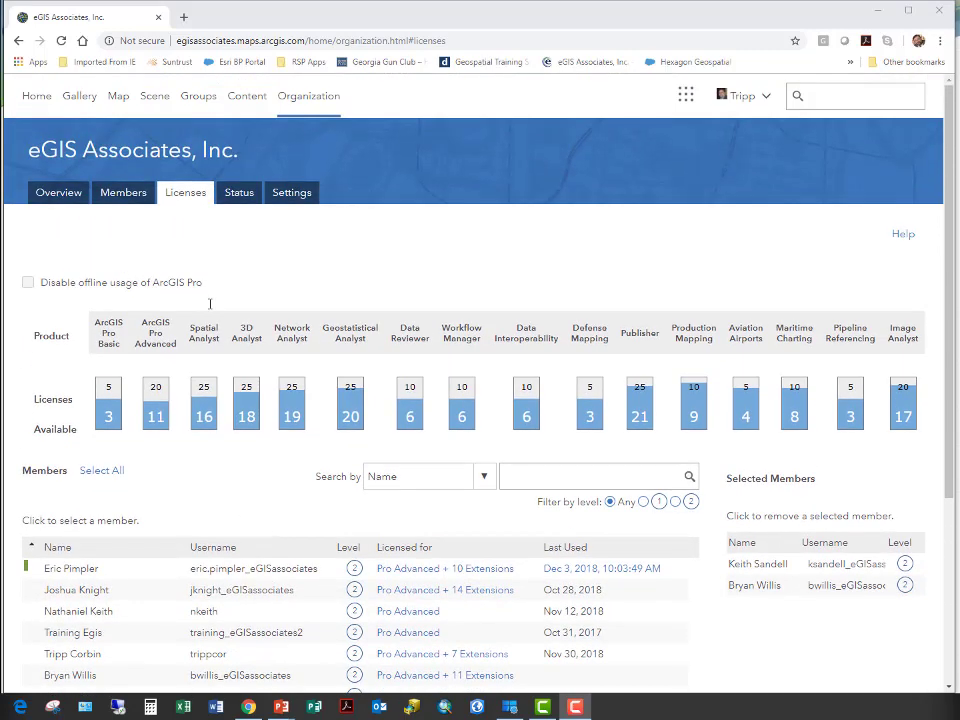
Start inviting members from the Members tab, then cancel back to the organization overview.
click(124, 197)
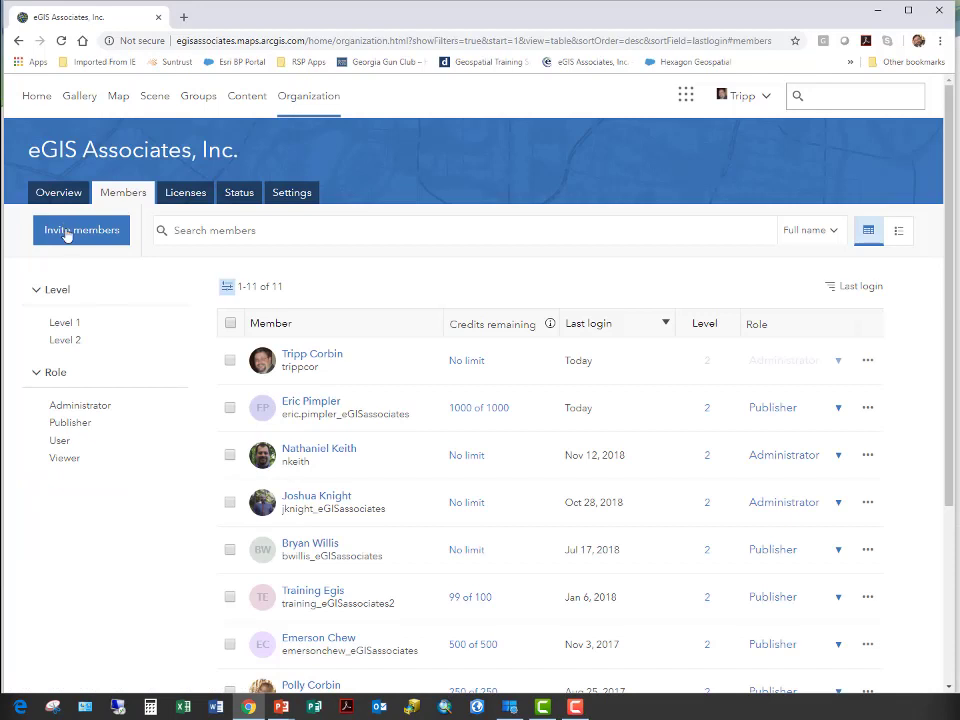
click(66, 232)
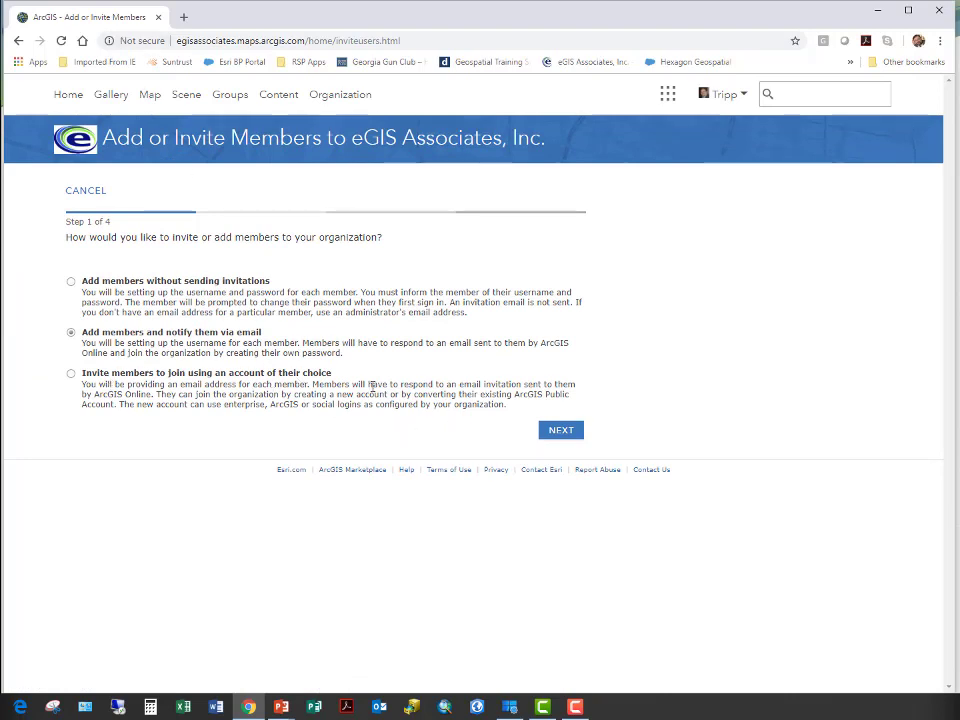
click(86, 197)
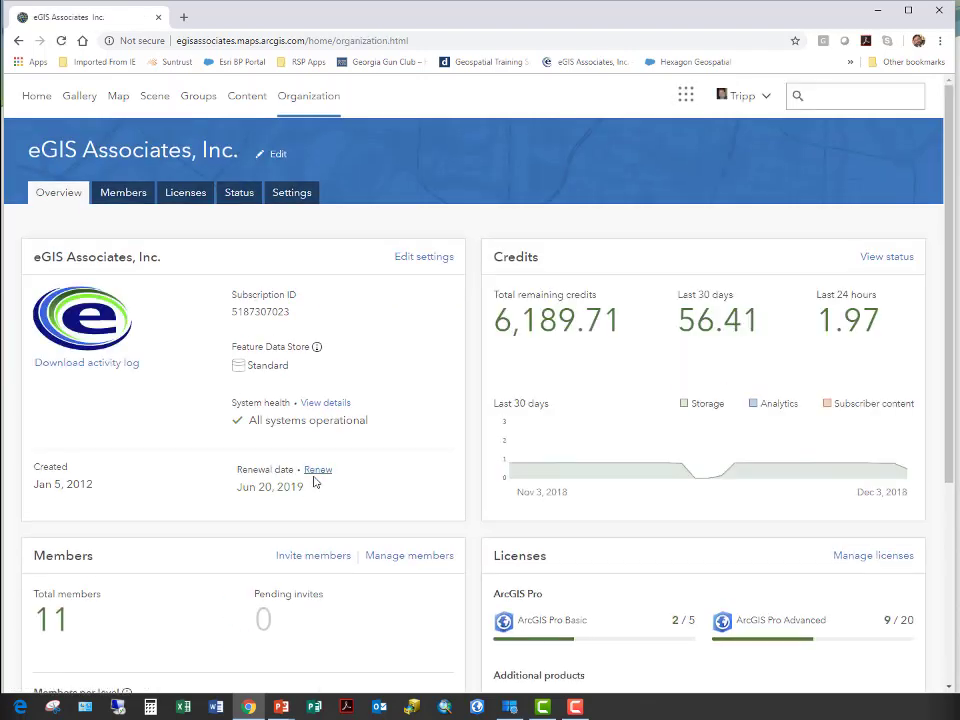